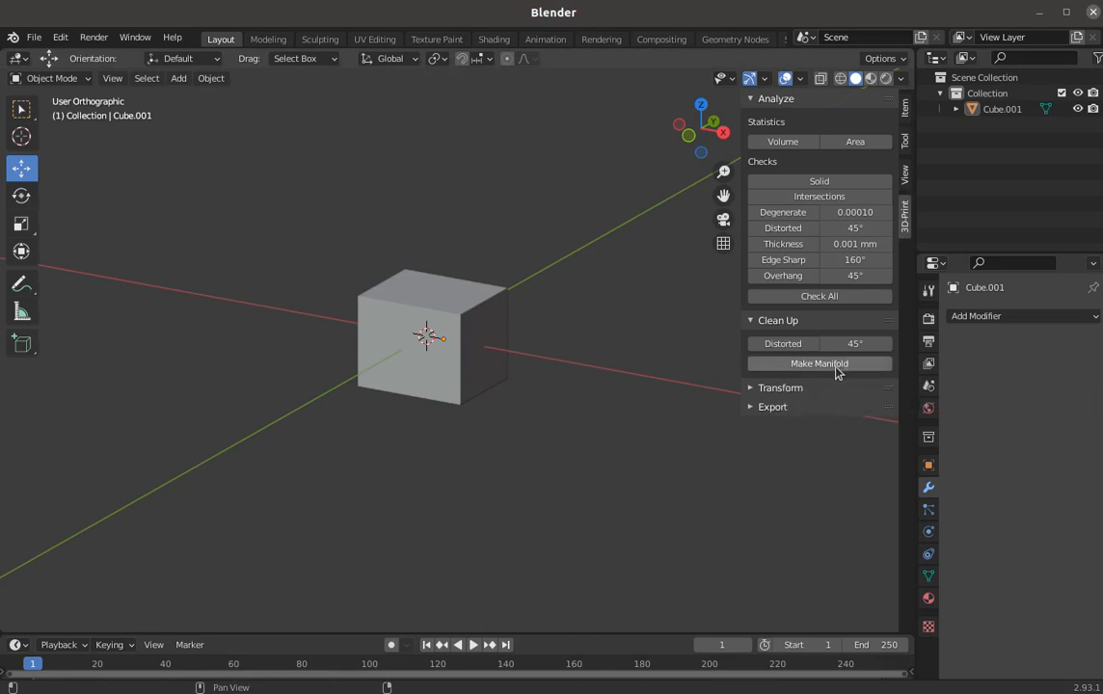
Step: Enter Edit Mode on the cube and select all of its non-manifold geometry
left_click(458, 357)
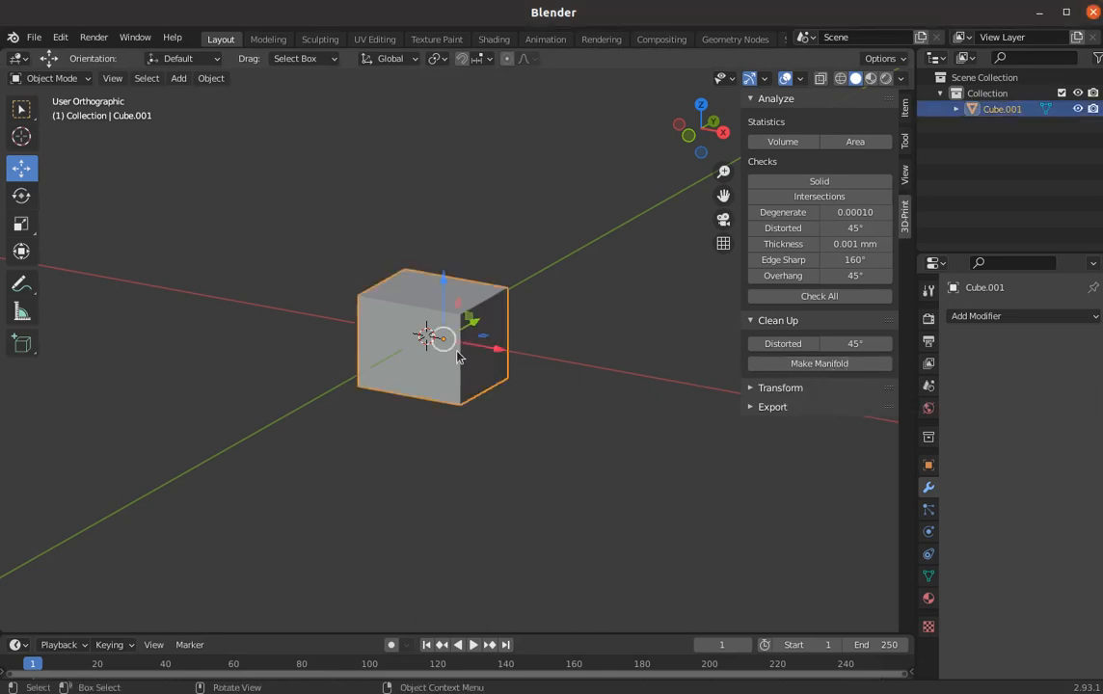
key("Tab")
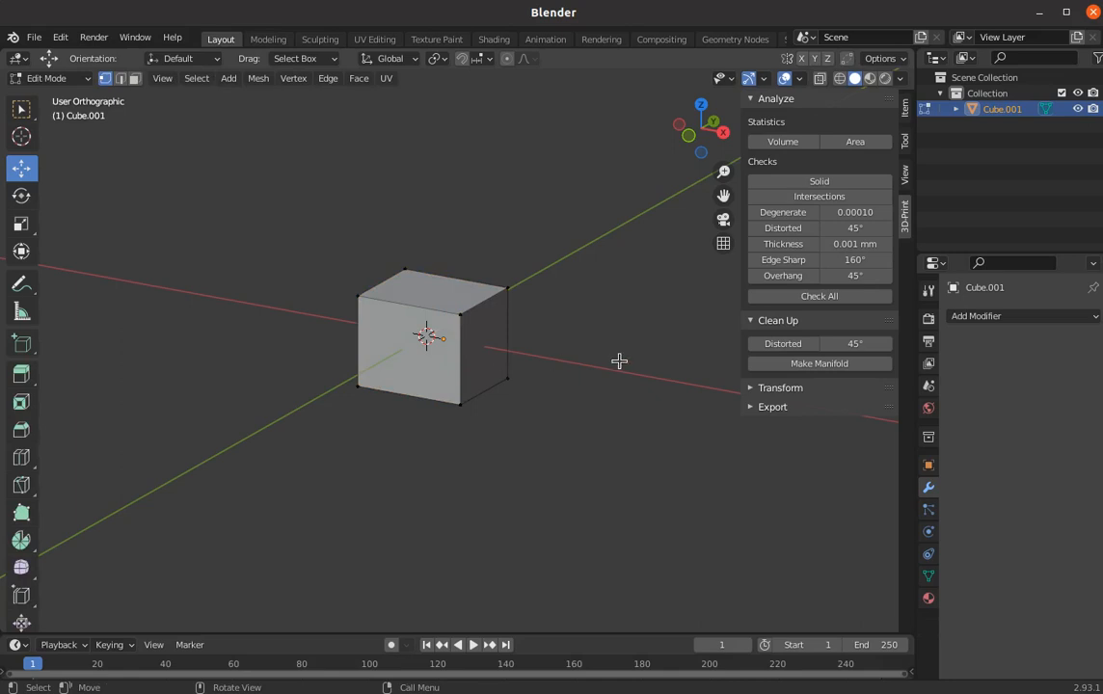
left_click(197, 79)
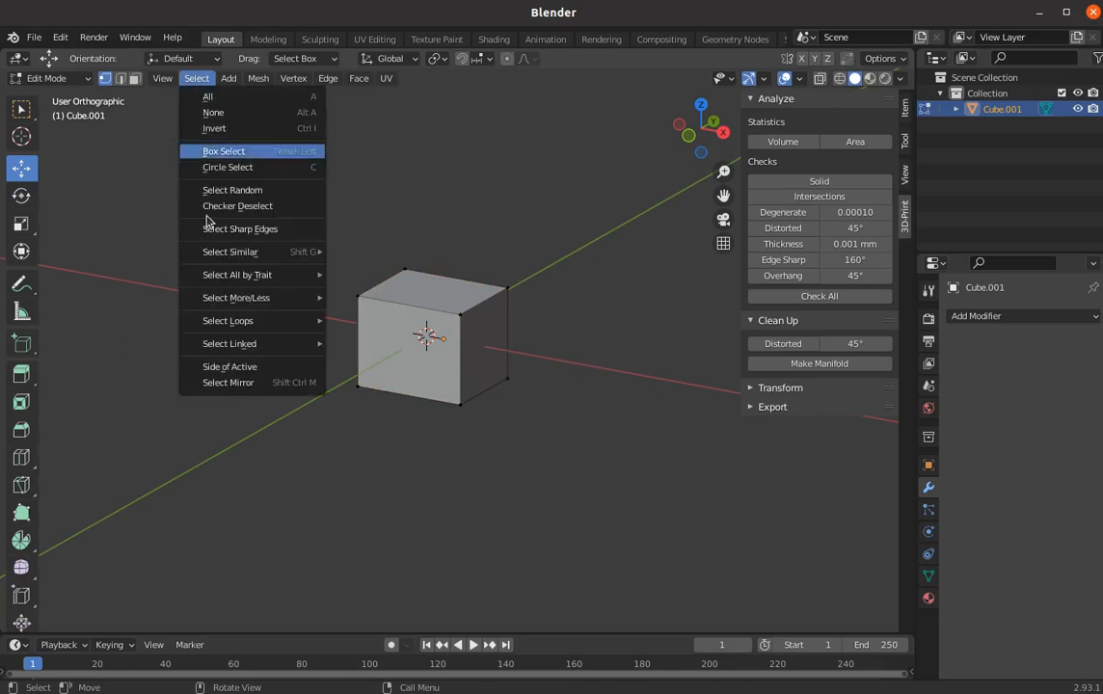
mouse_move(261, 275)
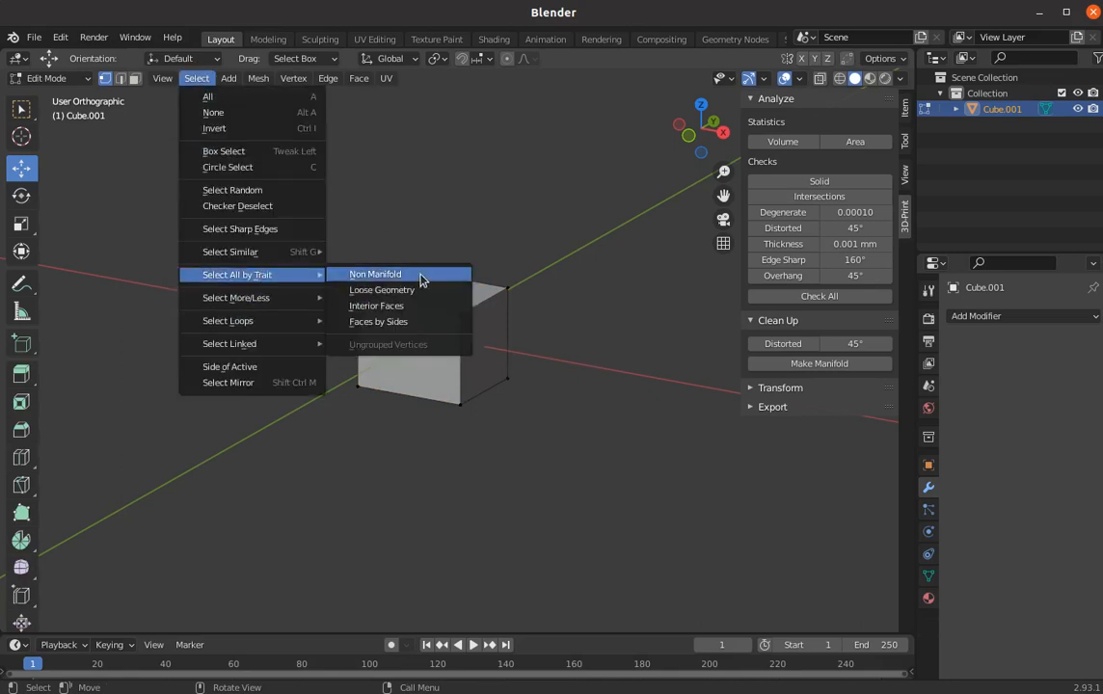
left_click(421, 279)
middle_click_drag(588, 411, 570, 438)
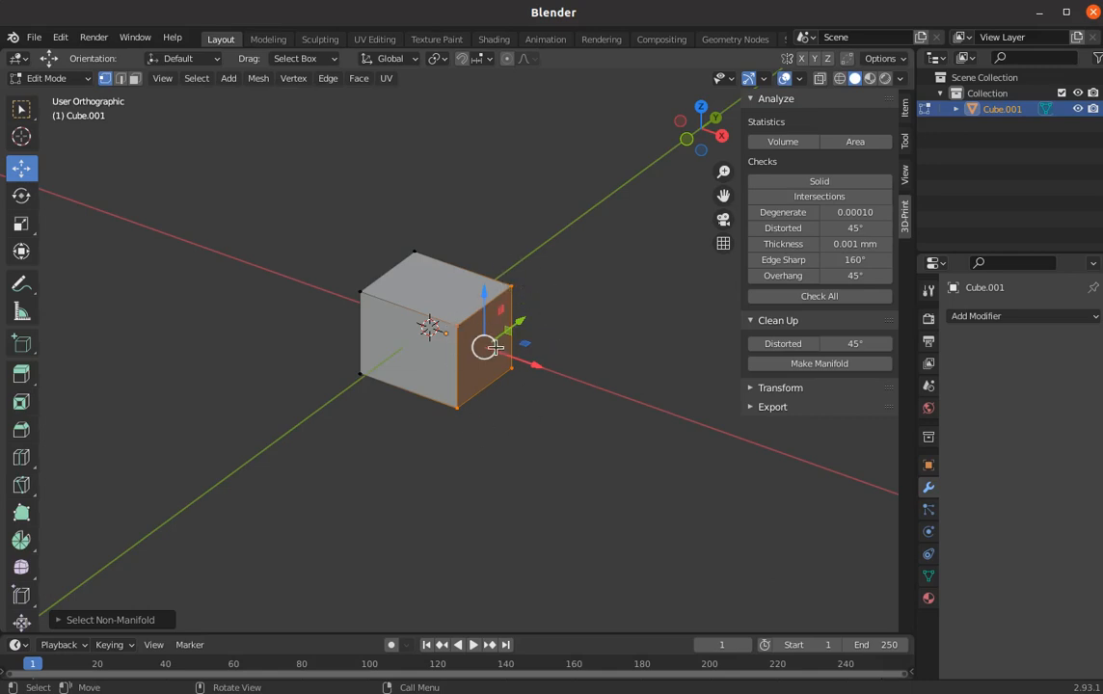
Step: Clear the selection and run the Make Manifold clean-up on the cube mesh
left_click(571, 444)
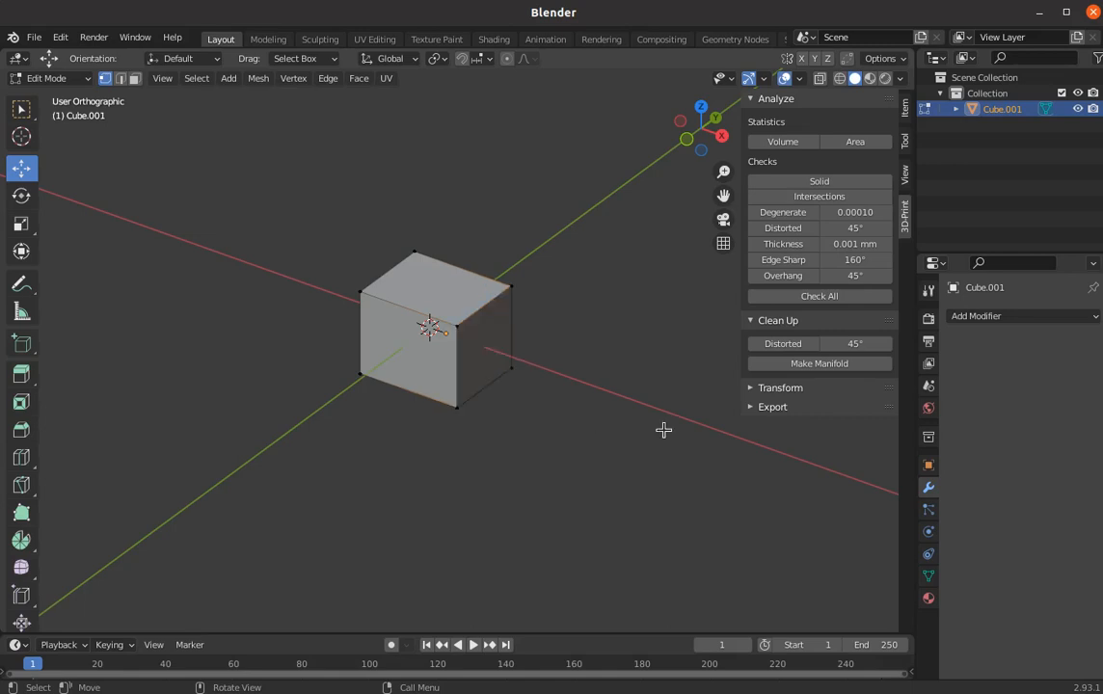
left_click(810, 363)
left_click(591, 372)
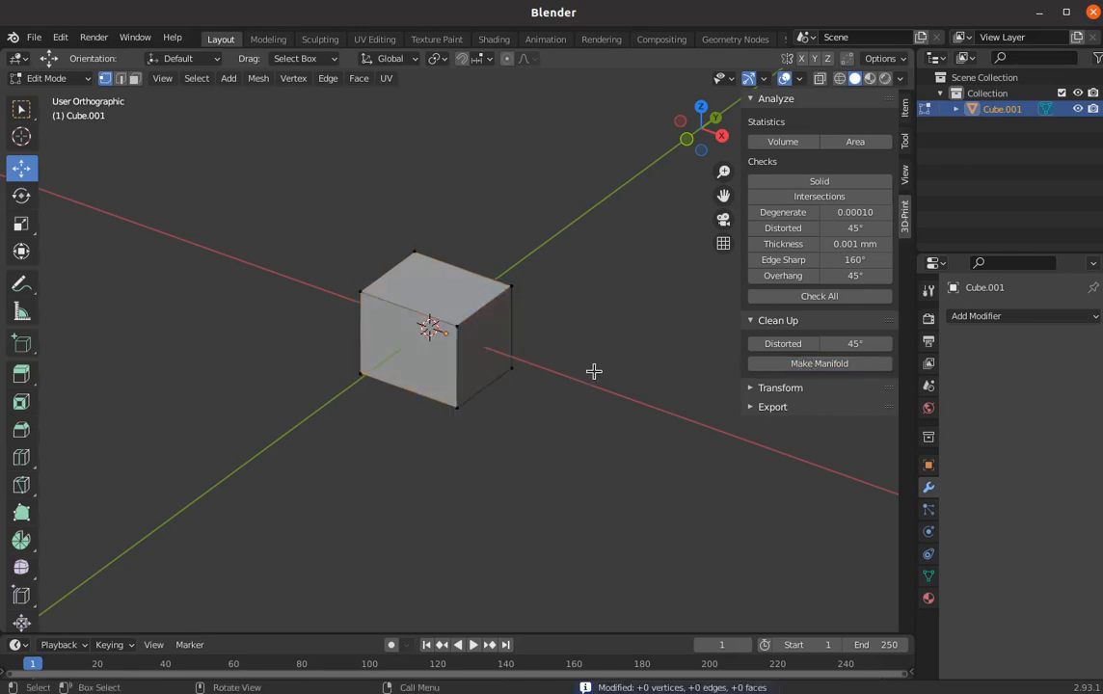
Step: Recheck the cube by selecting non-manifold geometry, then return to Object Mode and deselect the cube
left_click(196, 78)
mouse_move(279, 275)
left_click(403, 280)
middle_click_drag(482, 455, 469, 479)
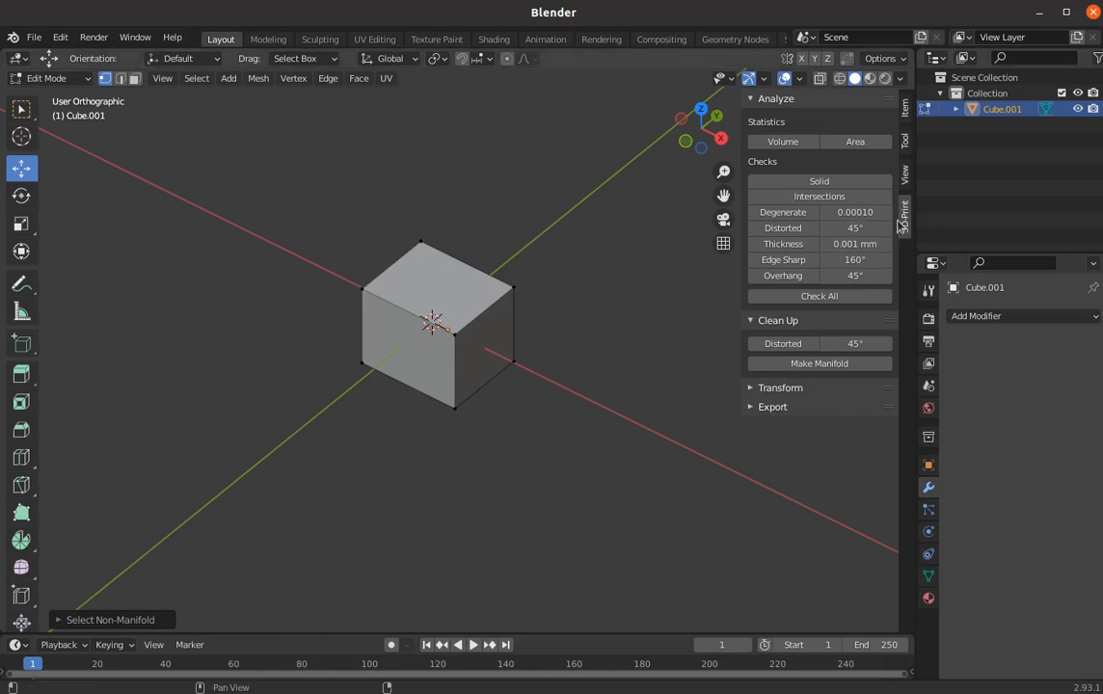
key("Tab")
left_click(602, 368)
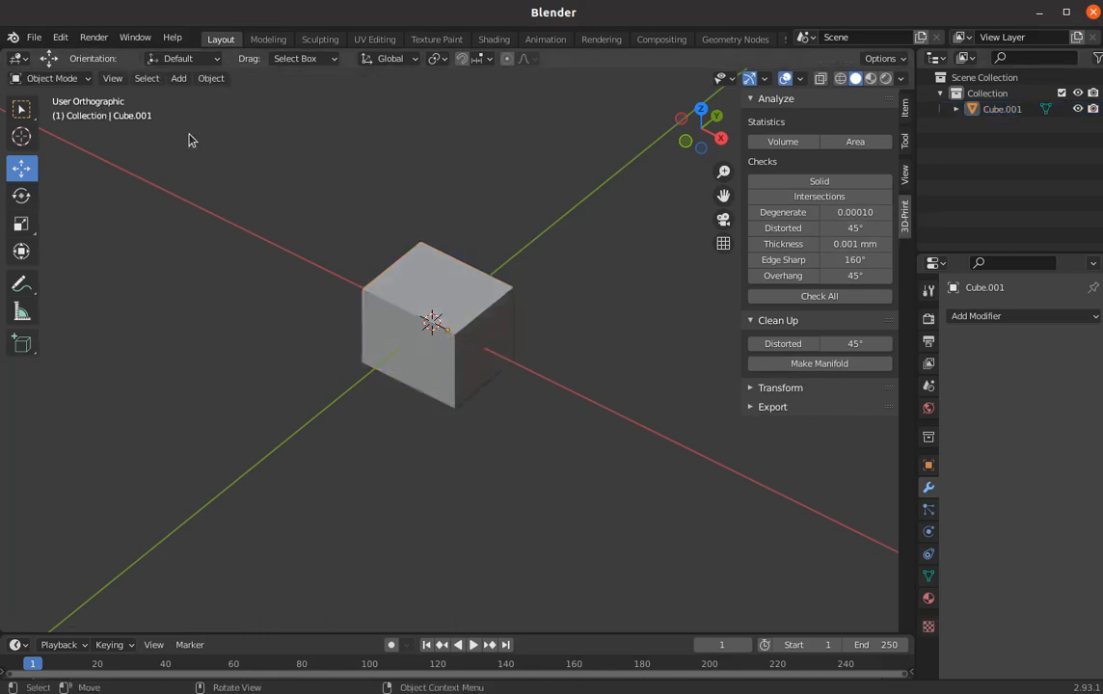
Step: Find the Mesh: 3D-Print Toolbox add-on in the preferences, disable and re-enable it, and close the preferences
left_click(60, 38)
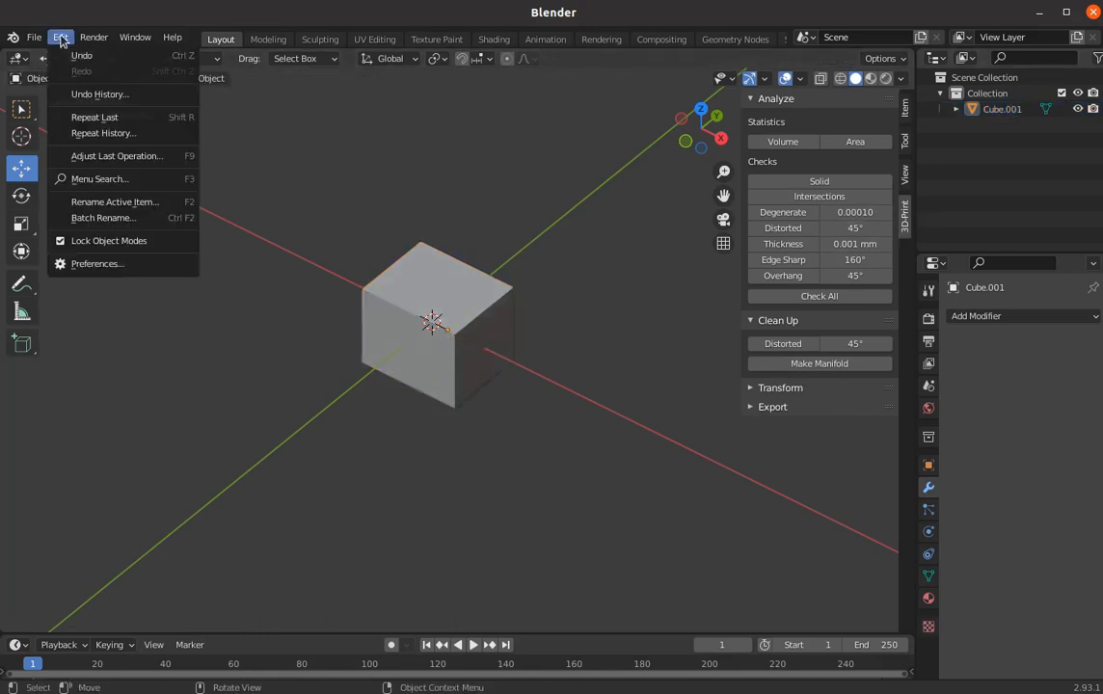
left_click(92, 235)
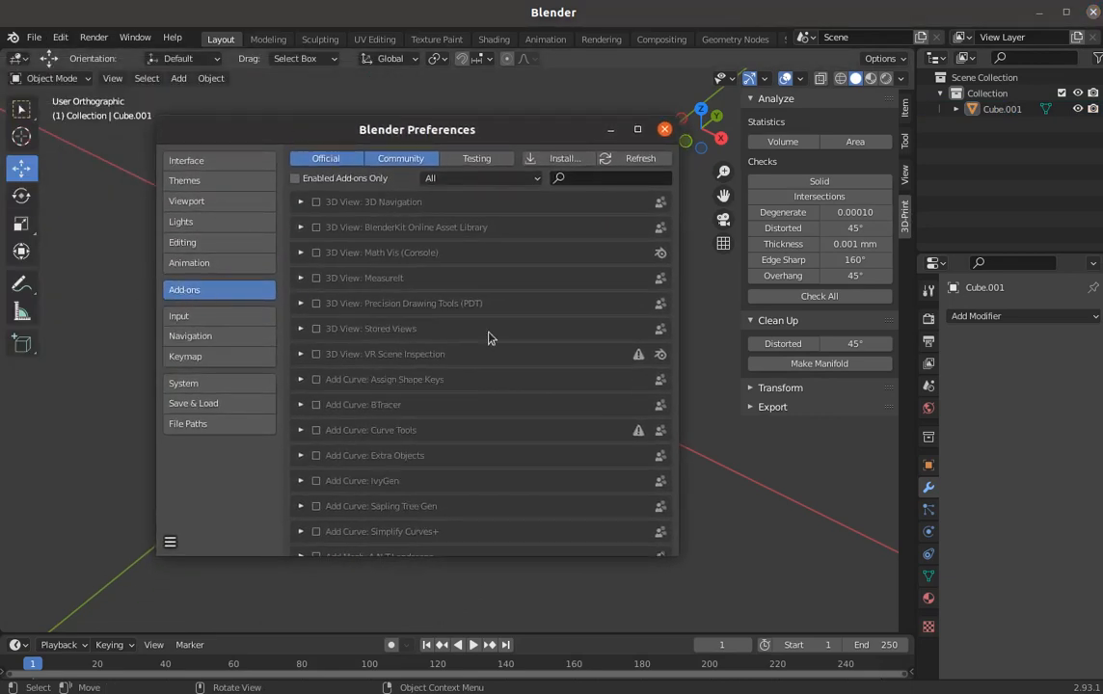
scroll(502, 339, "down", 5)
left_click_drag(678, 223, 675, 426)
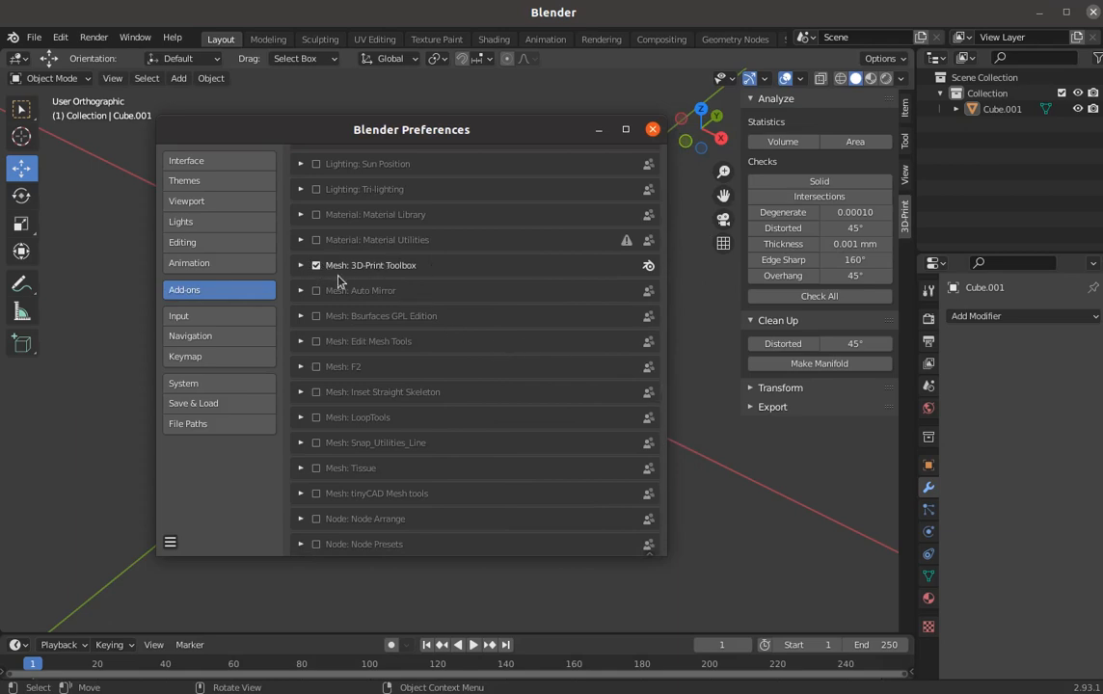
scroll(338, 280, "up", 3)
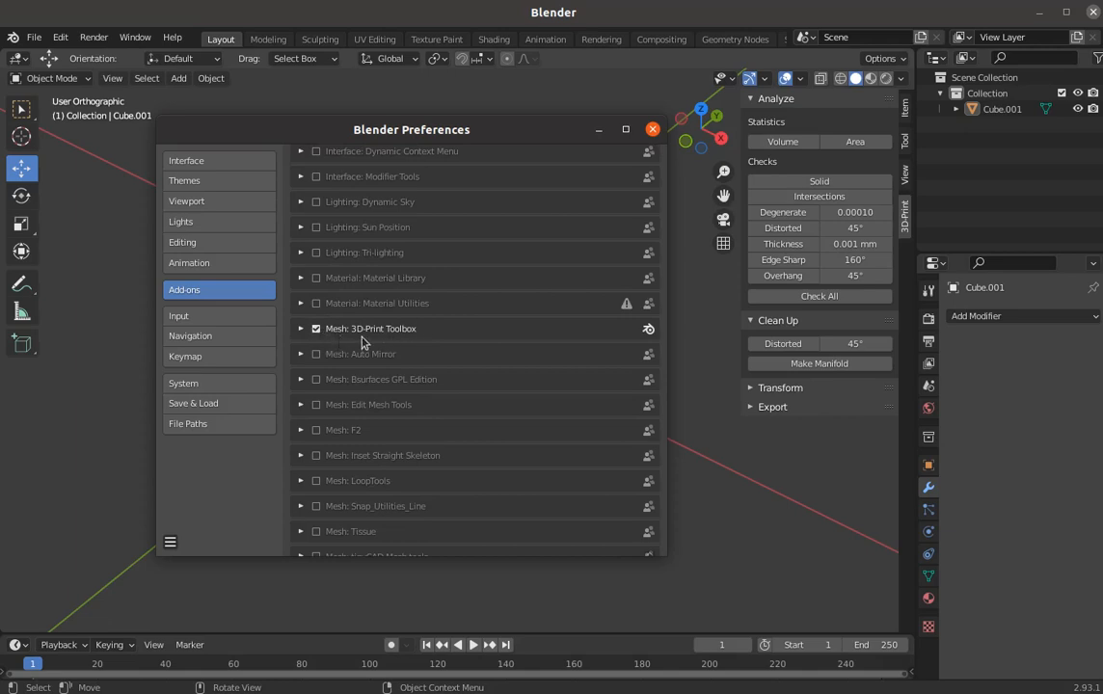
left_click(316, 329)
left_click(316, 329)
left_click(652, 129)
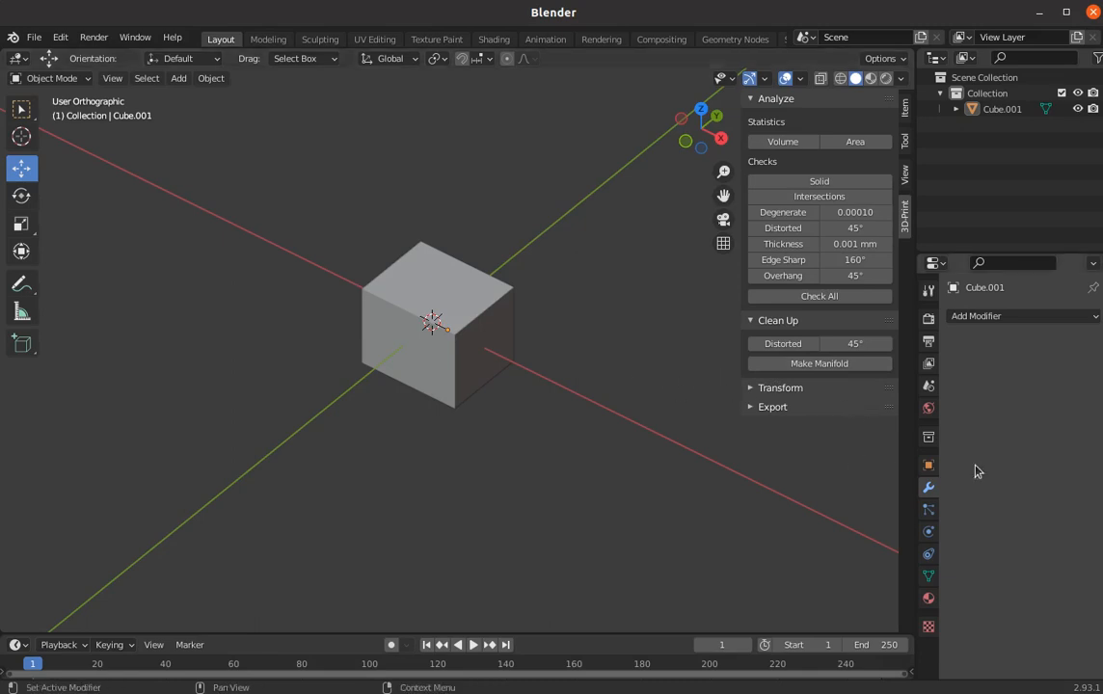
Step: Display the scene's unit settings and choose Metric as the unit system
left_click(931, 386)
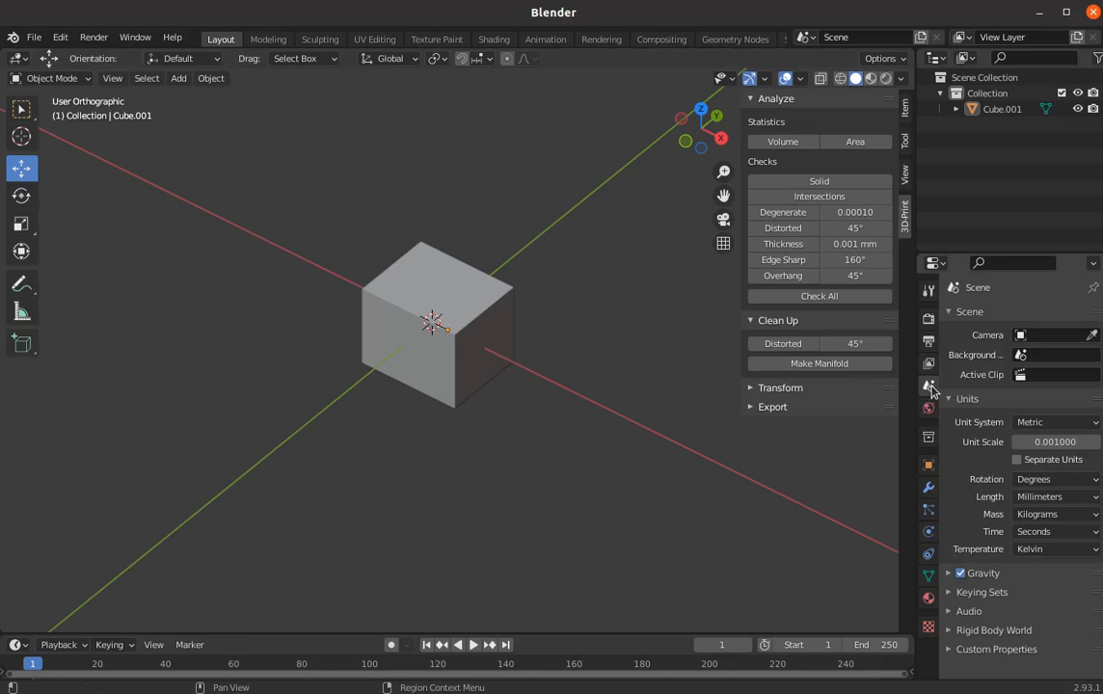
left_click(1053, 424)
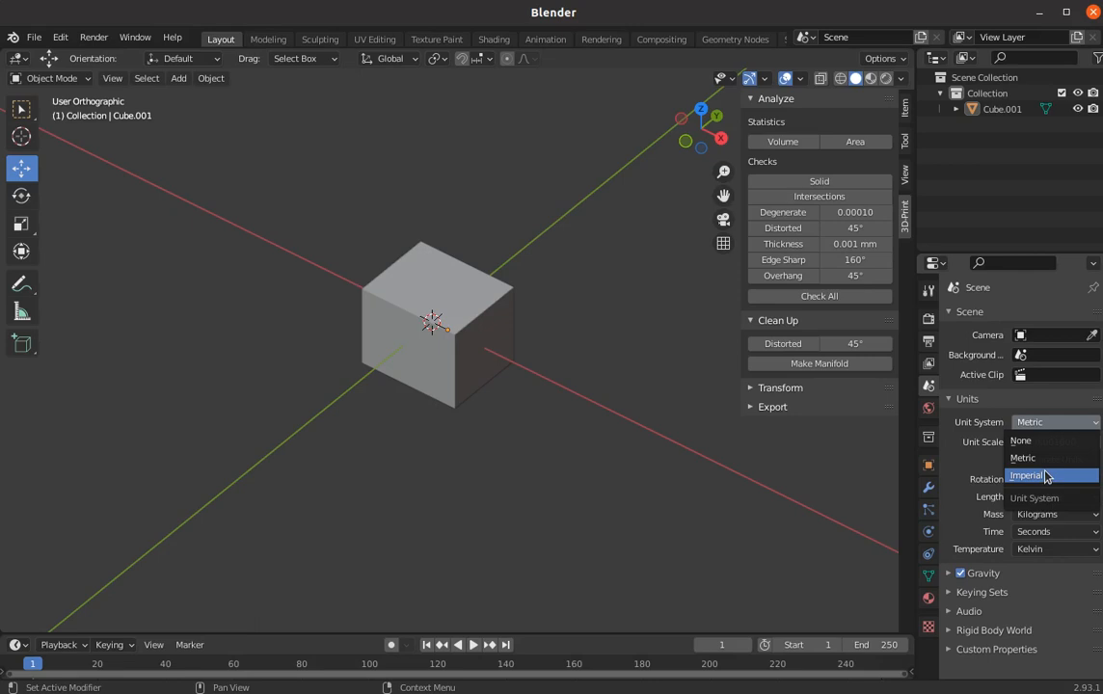
left_click(1036, 457)
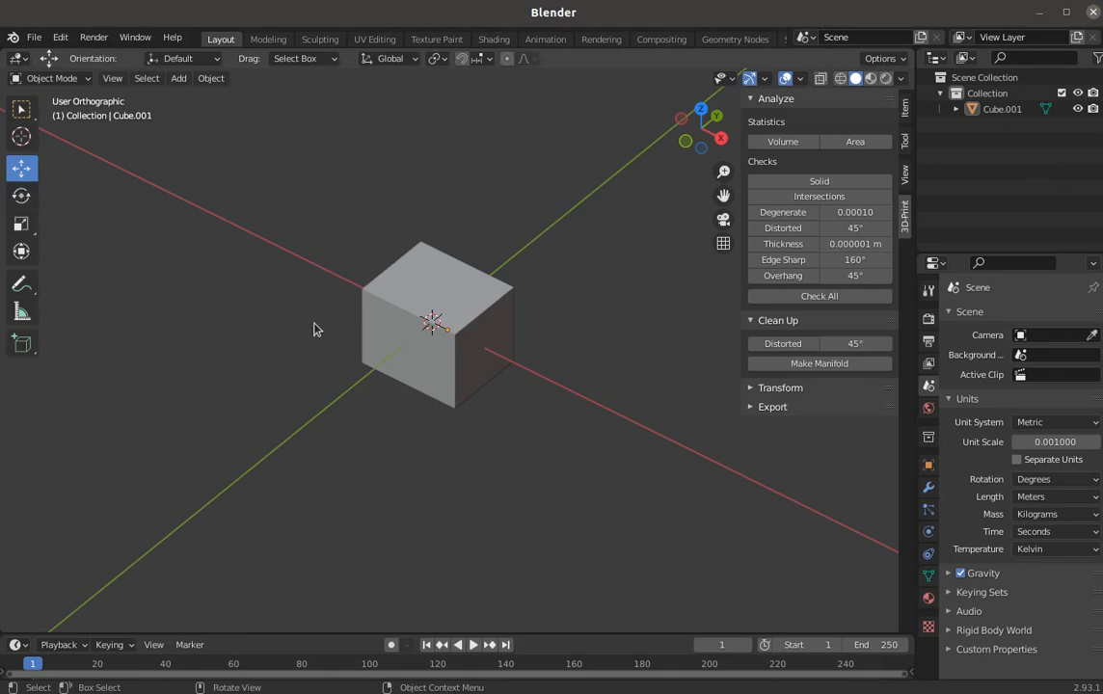
Step: Switch to the Firefox browser and search for "mm to inches"
key("alt+Tab")
left_click(350, 404)
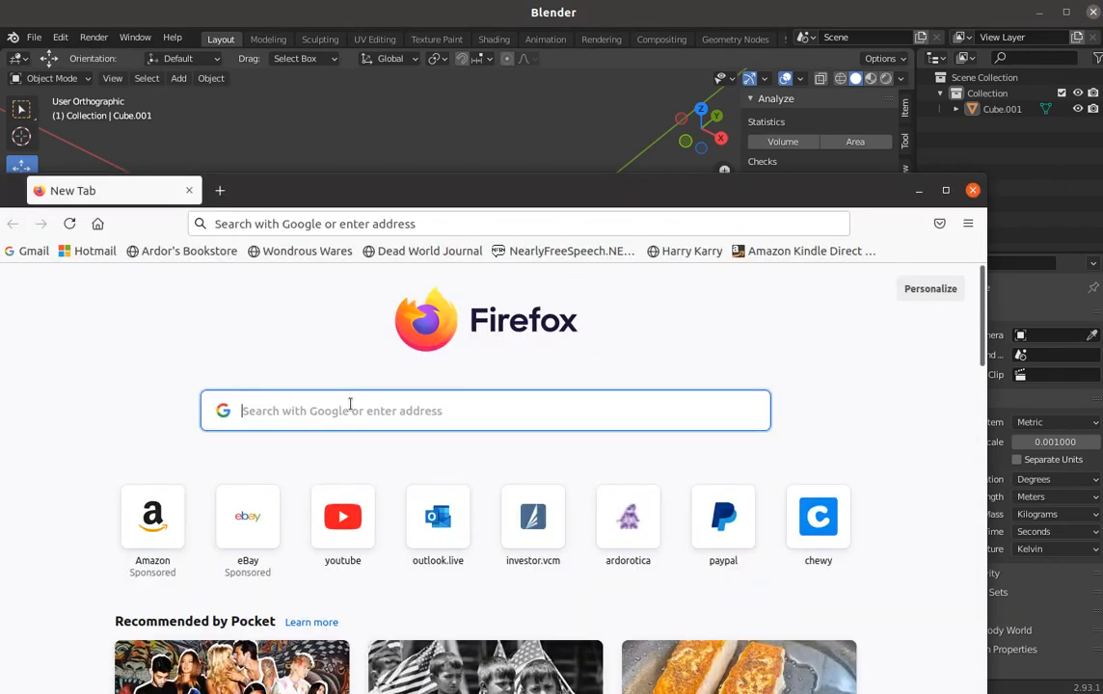
type("mm to in")
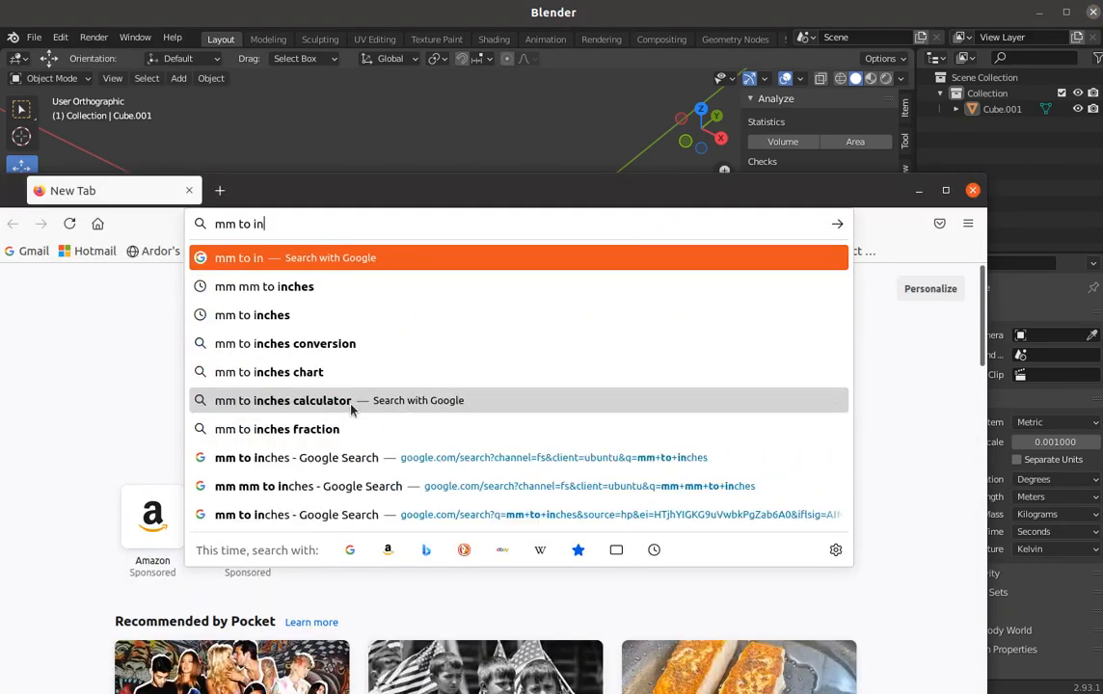
type("ches")
key("Return")
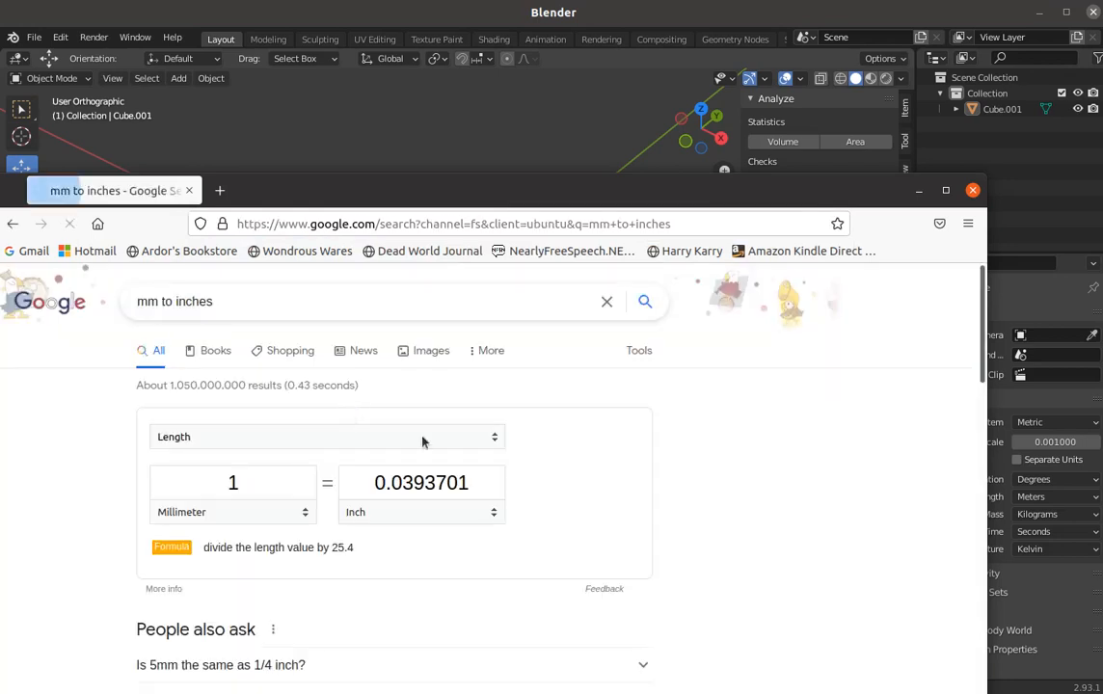
Step: Convert .5 inch and 500 inches to millimetres in the unit converter, and close the browser to return to Blender
double_click(389, 482)
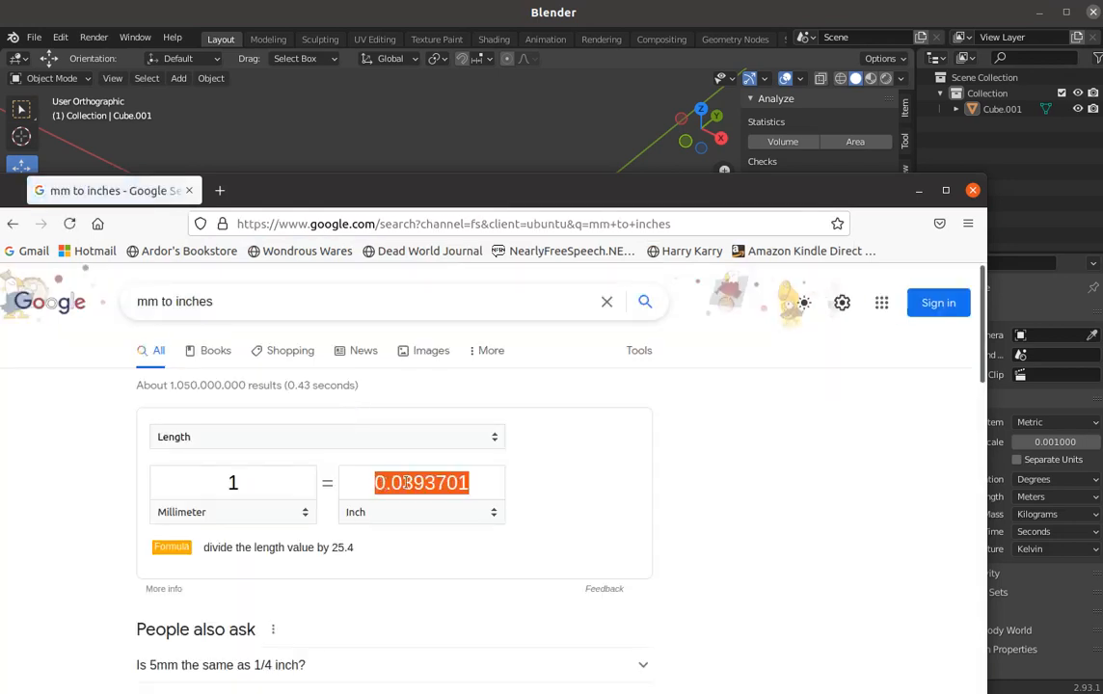
type(".5")
key("Return")
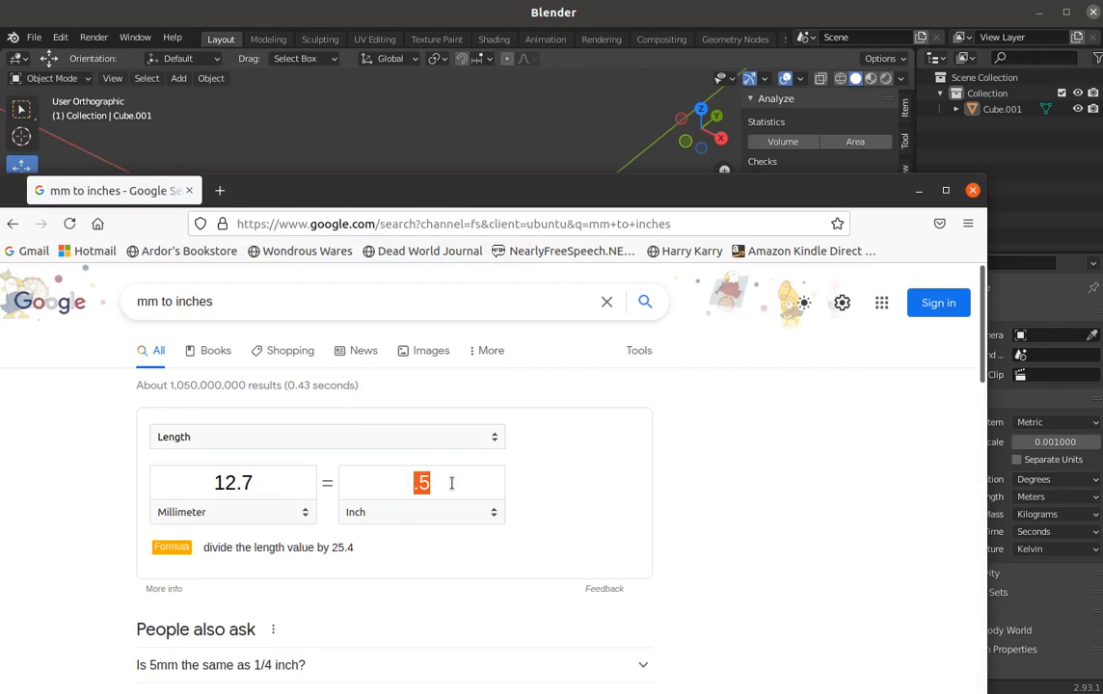
type("500")
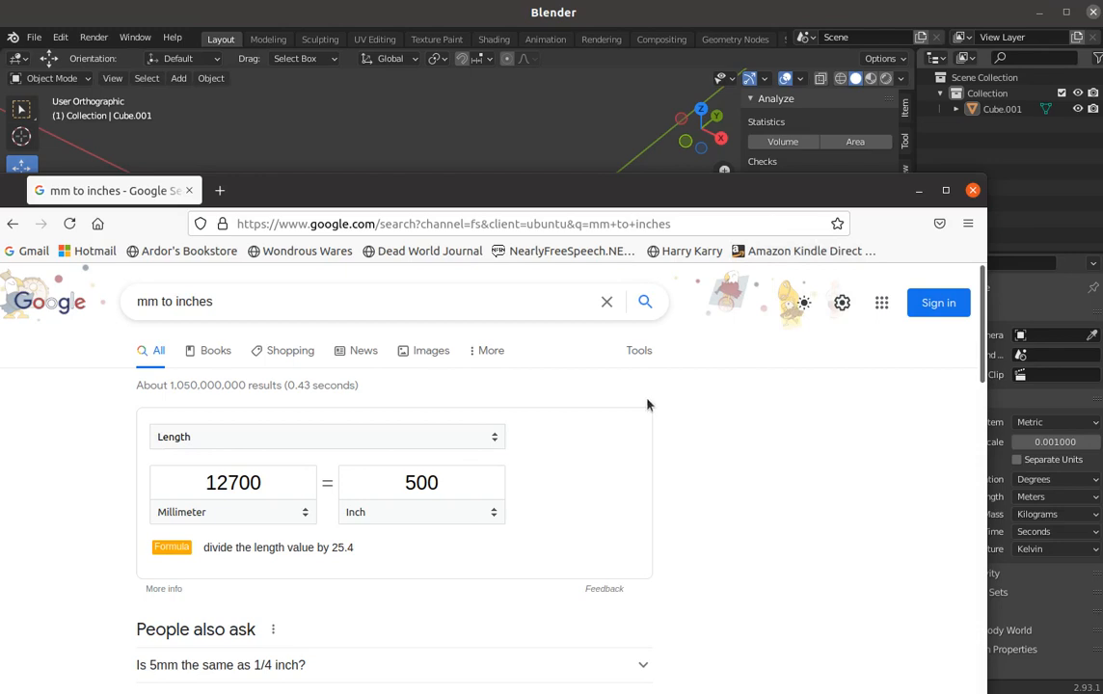
left_click(975, 190)
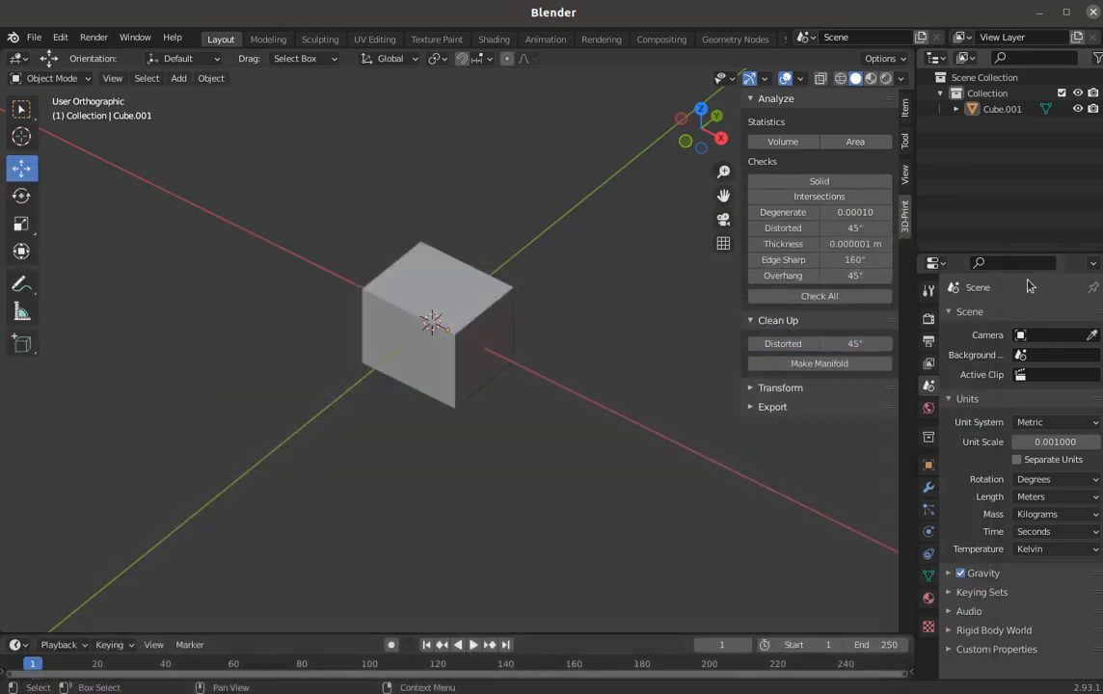
Step: Set the scene's unit system to Imperial with length in Inches, and show the cube's transform dimensions
left_click(1051, 422)
left_click(1068, 476)
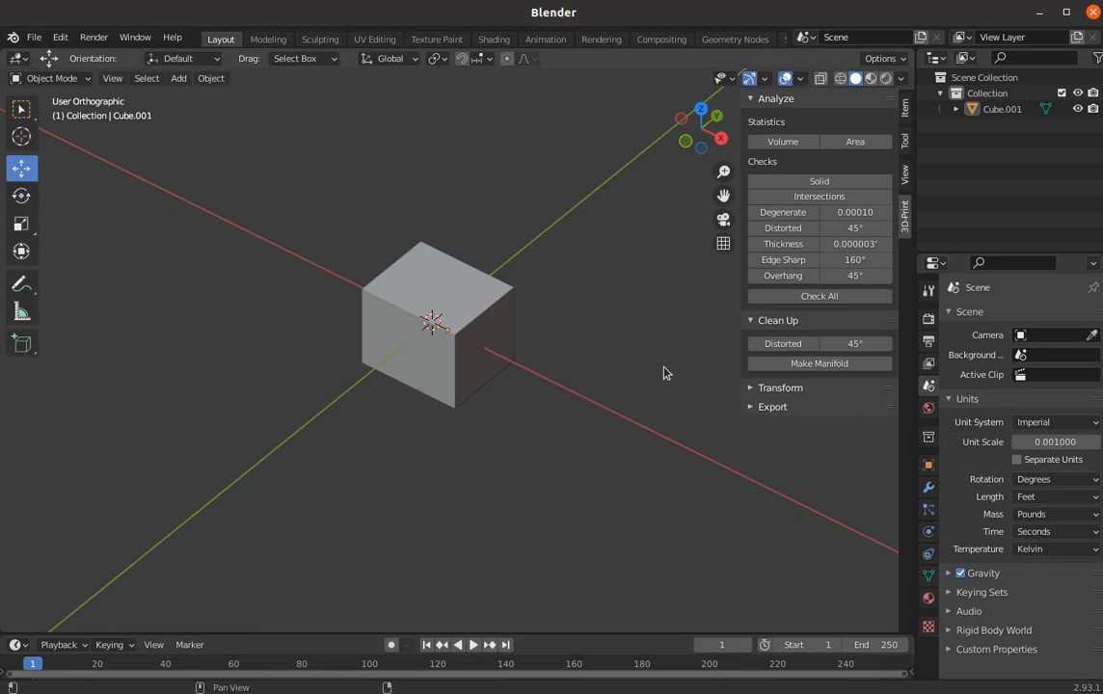
left_click(492, 340)
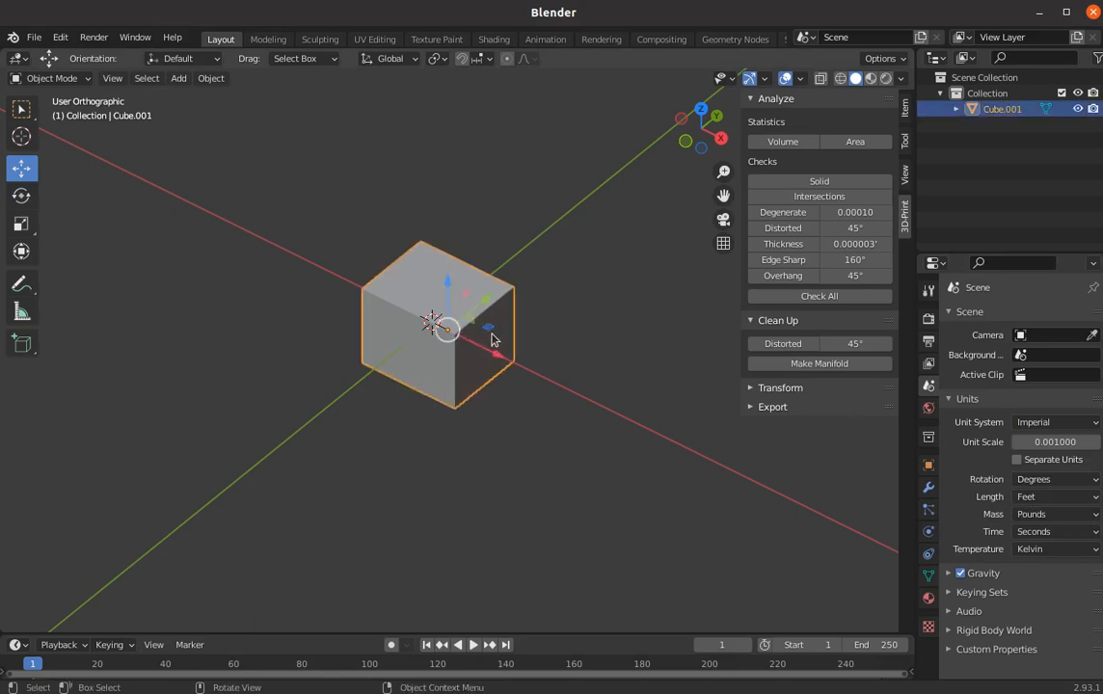
left_click(905, 108)
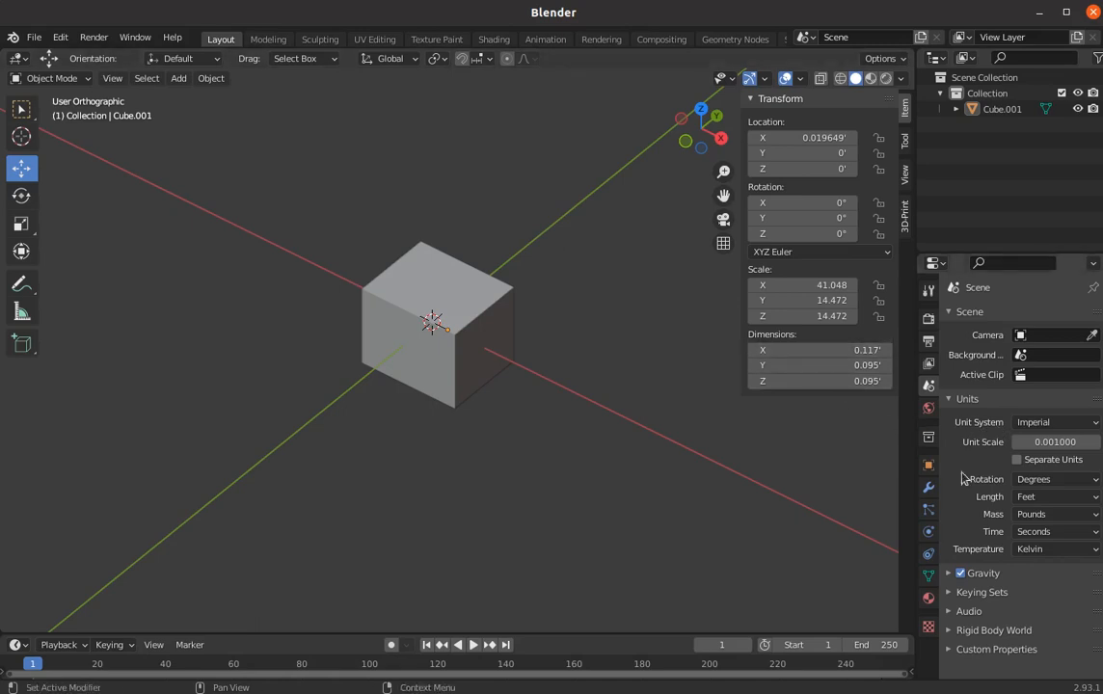
left_click(1057, 497)
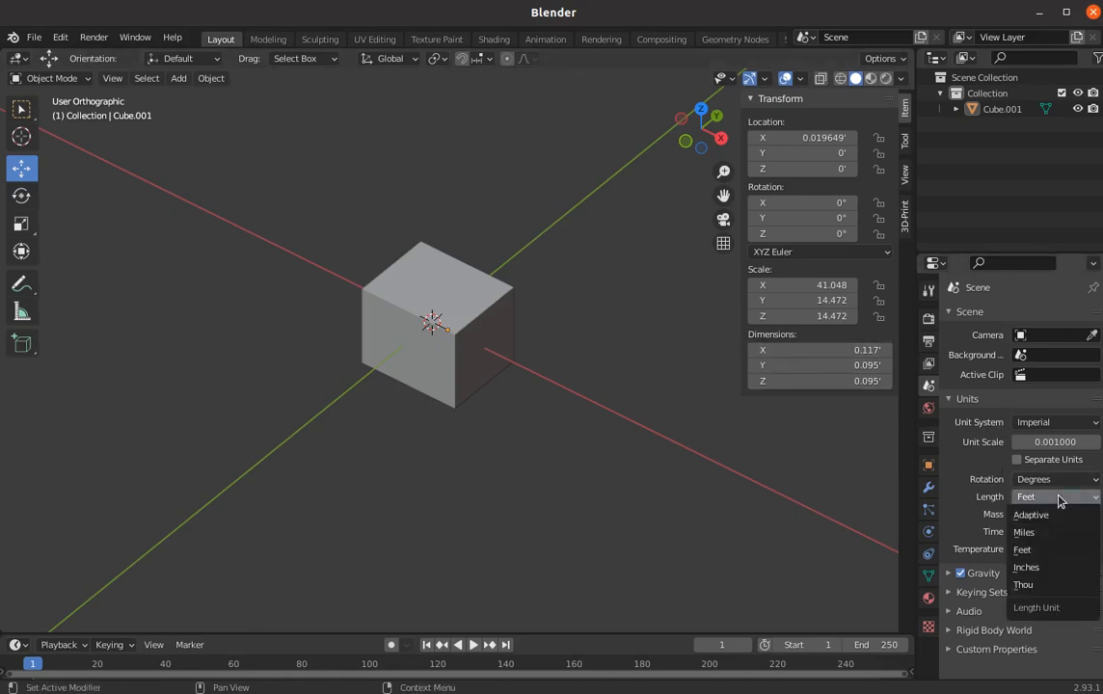
left_click(1056, 567)
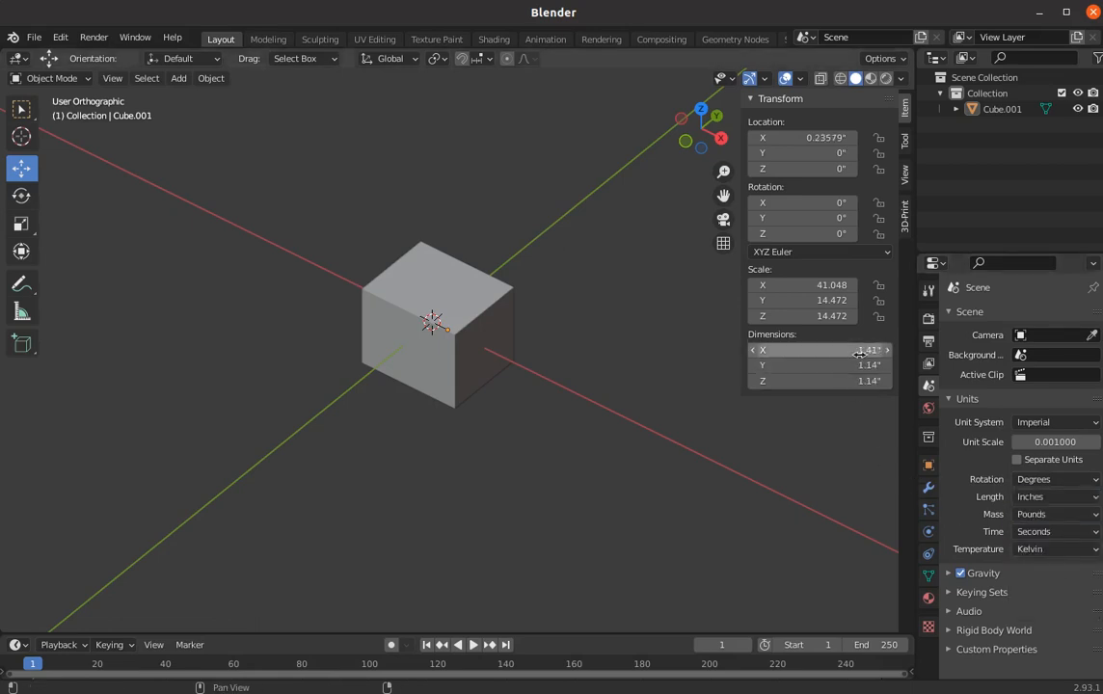
Step: Set the scene's unit system to Metric and its length unit to Millimeters
left_click(1057, 425)
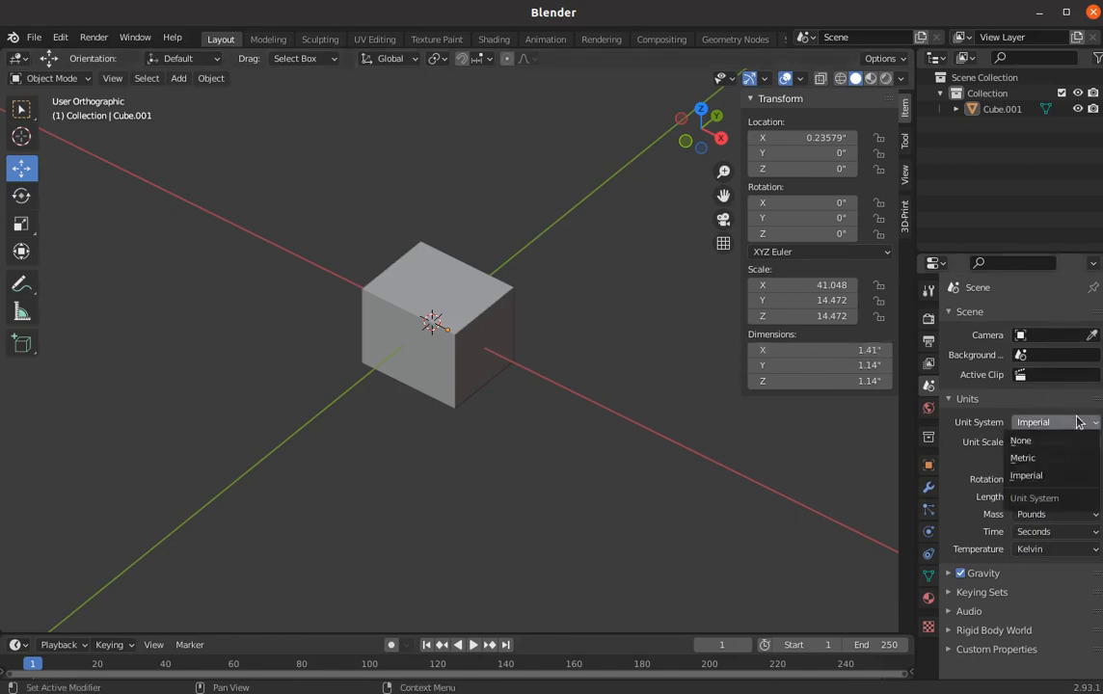
left_click(1052, 457)
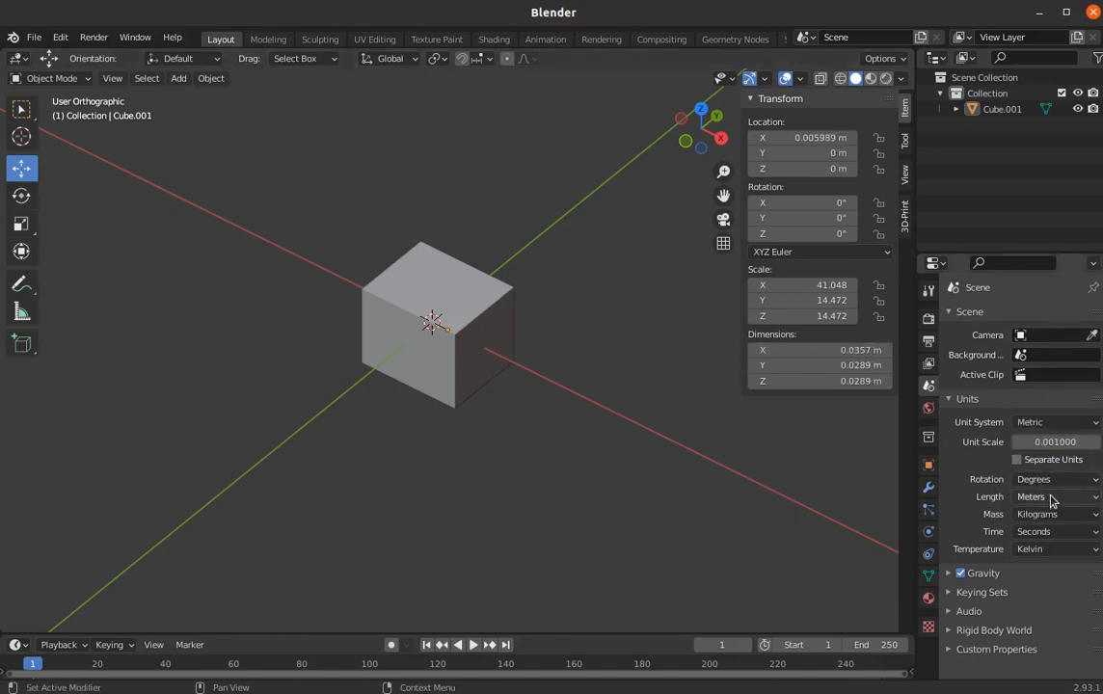
left_click(1054, 498)
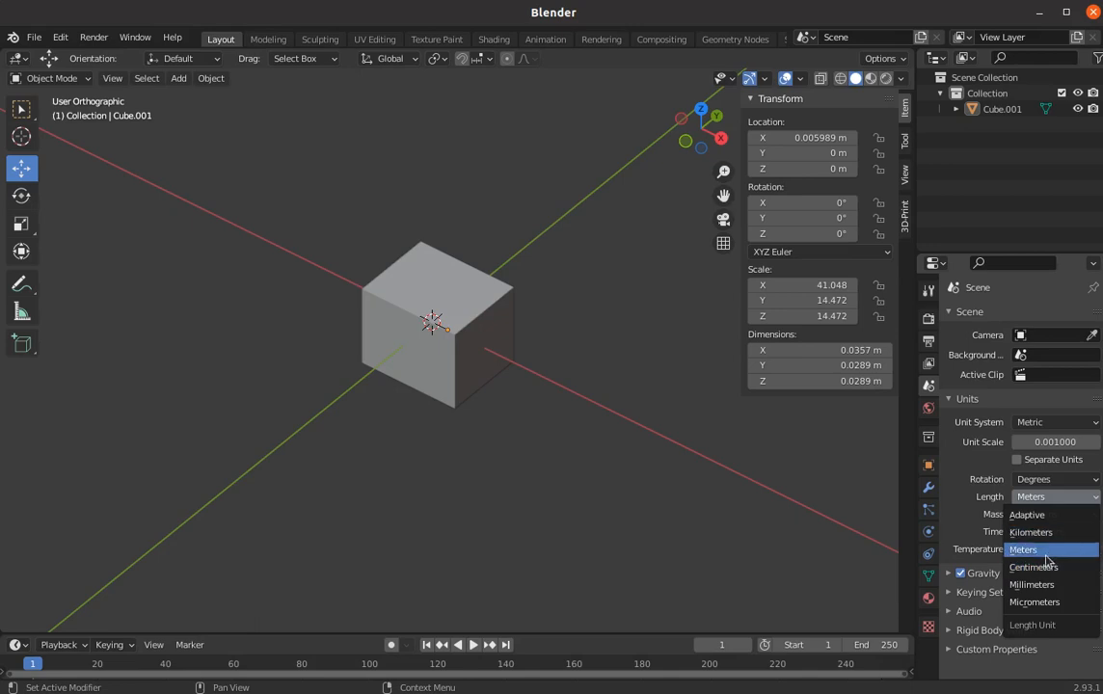
left_click(1033, 585)
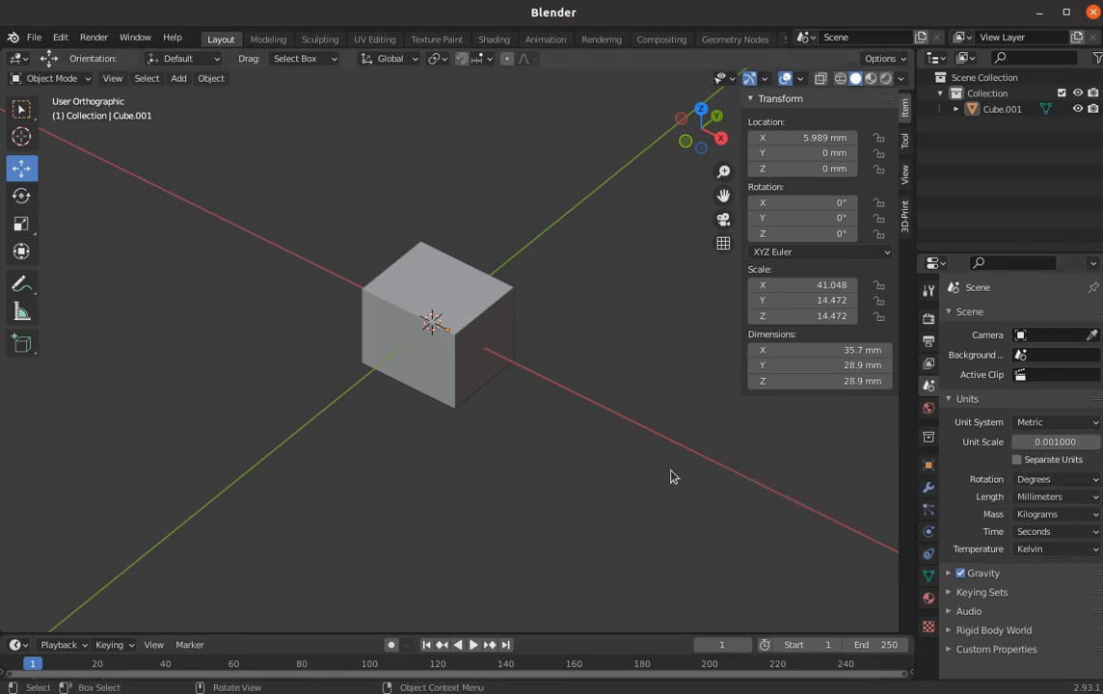
Step: Save the current scene as the default startup file
left_click(34, 37)
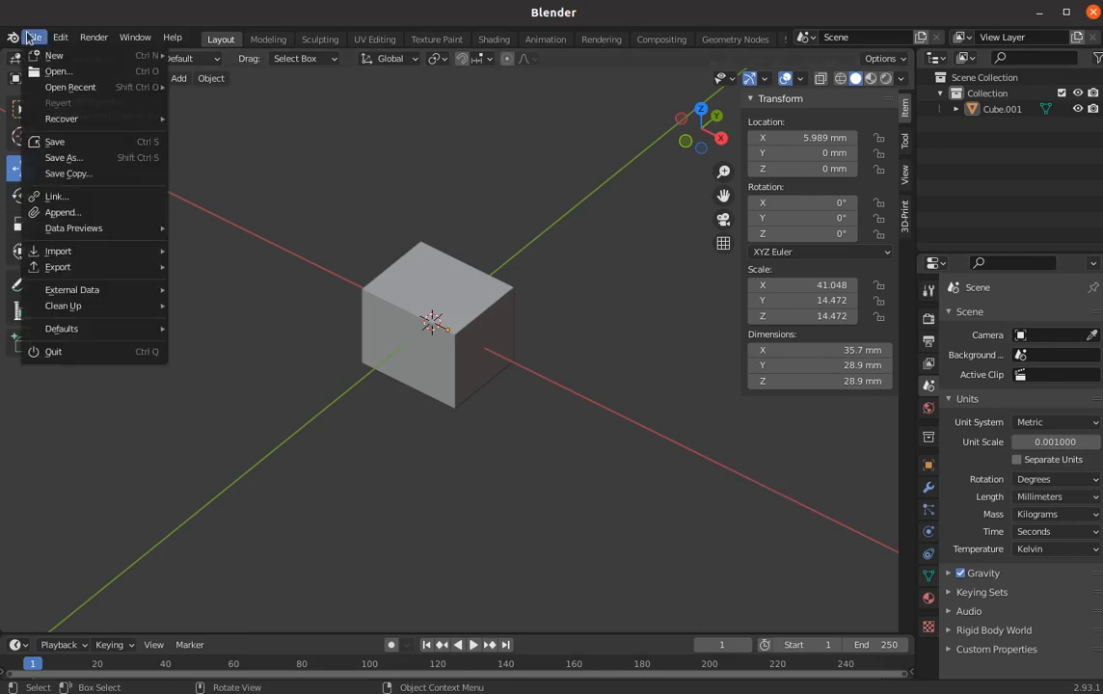
mouse_move(83, 333)
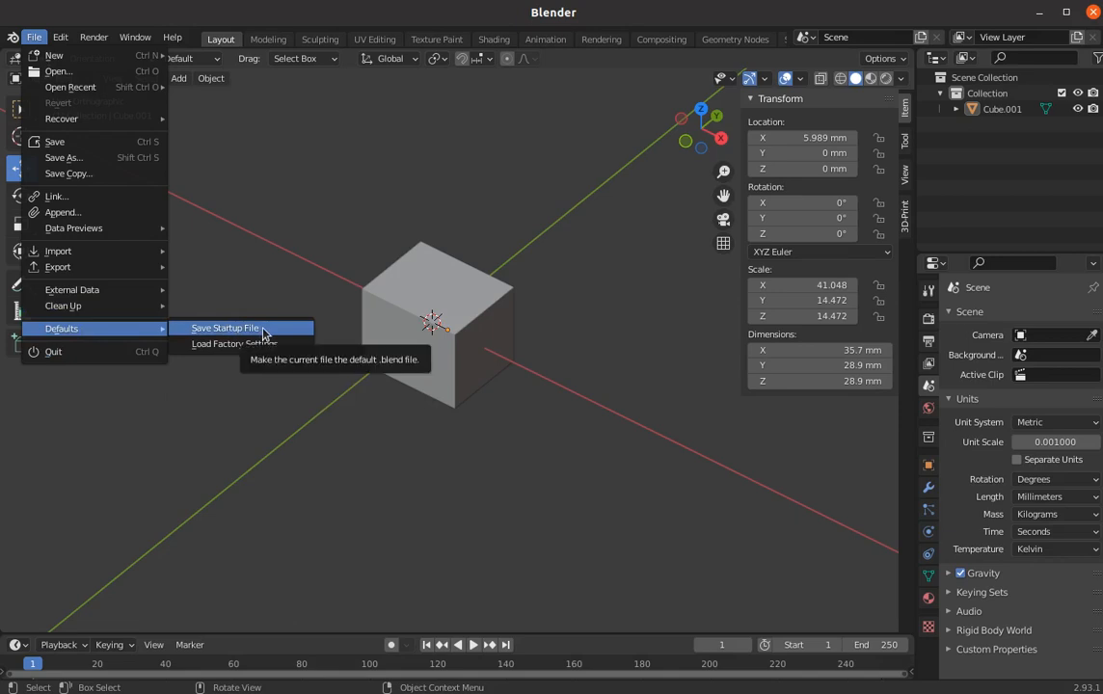